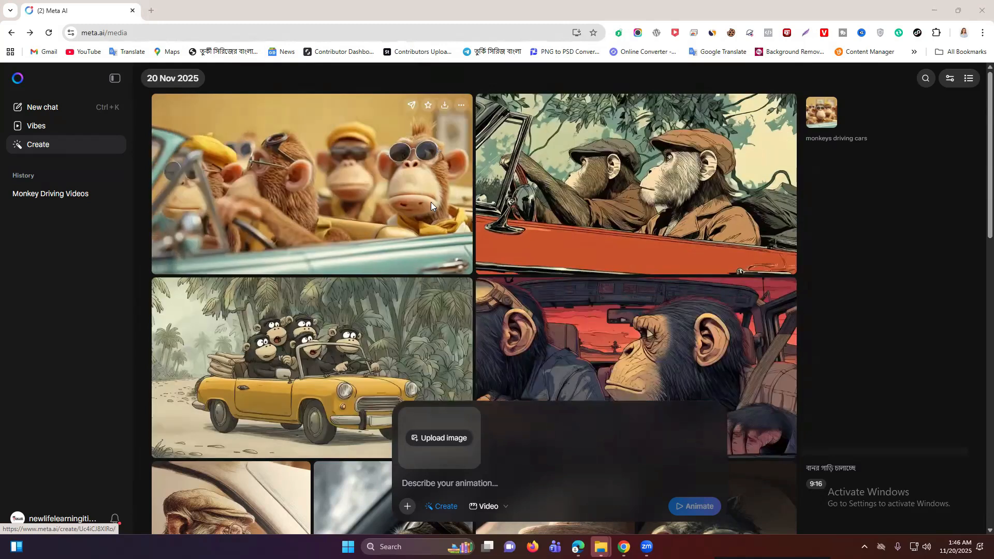
Look through the generated monkey and boat videos in the media gallery.
scroll(291, 316, down, 1)
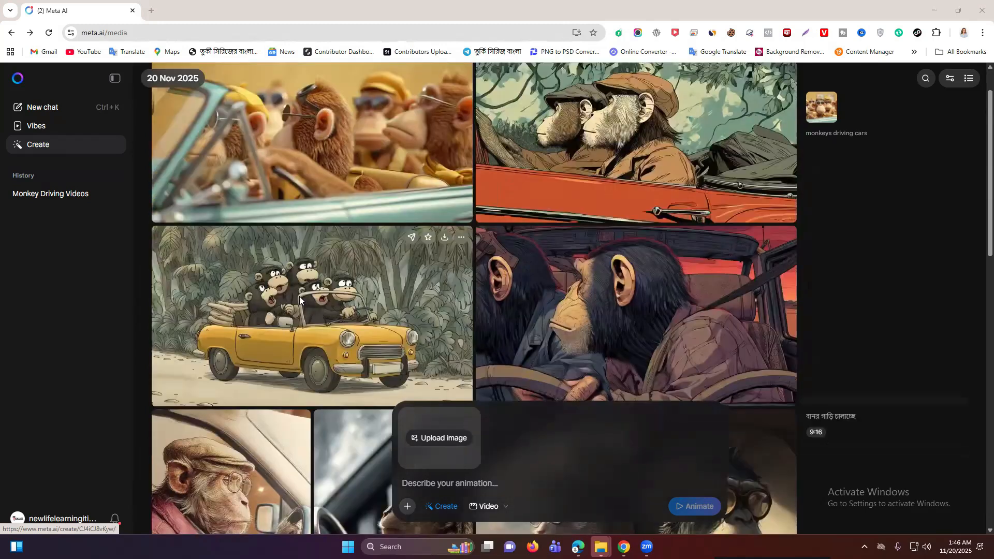
scroll(662, 211, down, 2)
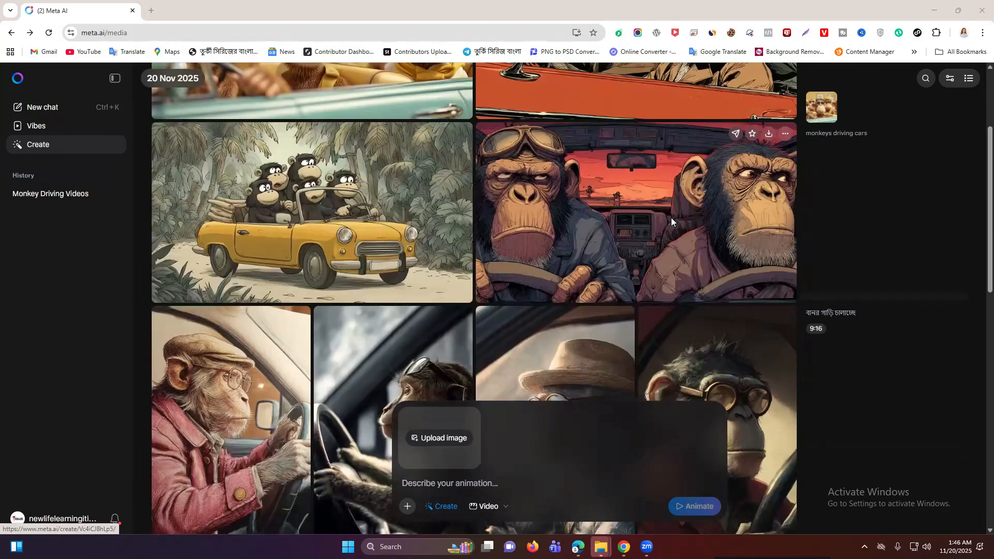
scroll(642, 243, up, 2)
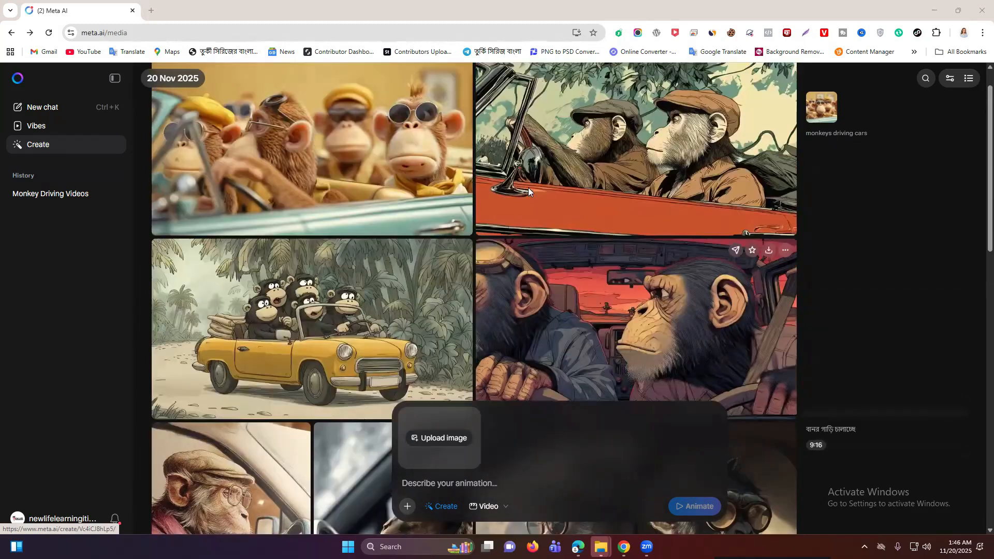
scroll(528, 187, down, 10)
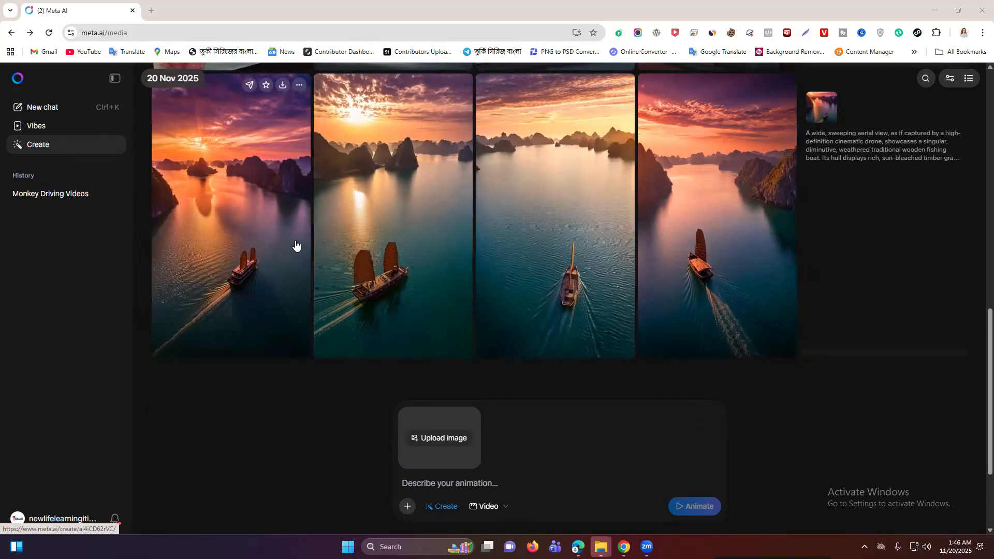
scroll(300, 246, up, 2)
scroll(585, 253, up, 8)
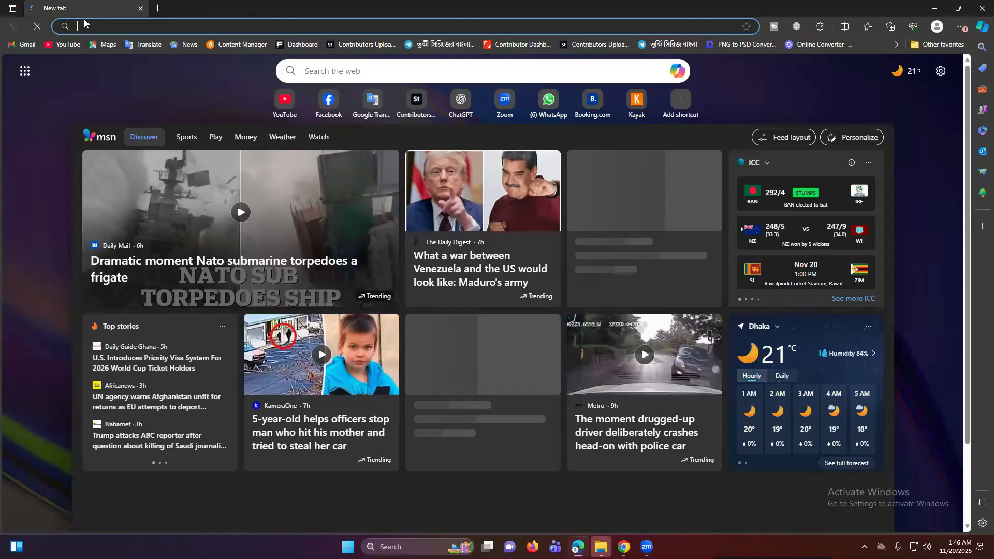
In Microsoft Edge, search the web for "mata ai" and open the Meta AI website from the results.
click(100, 27)
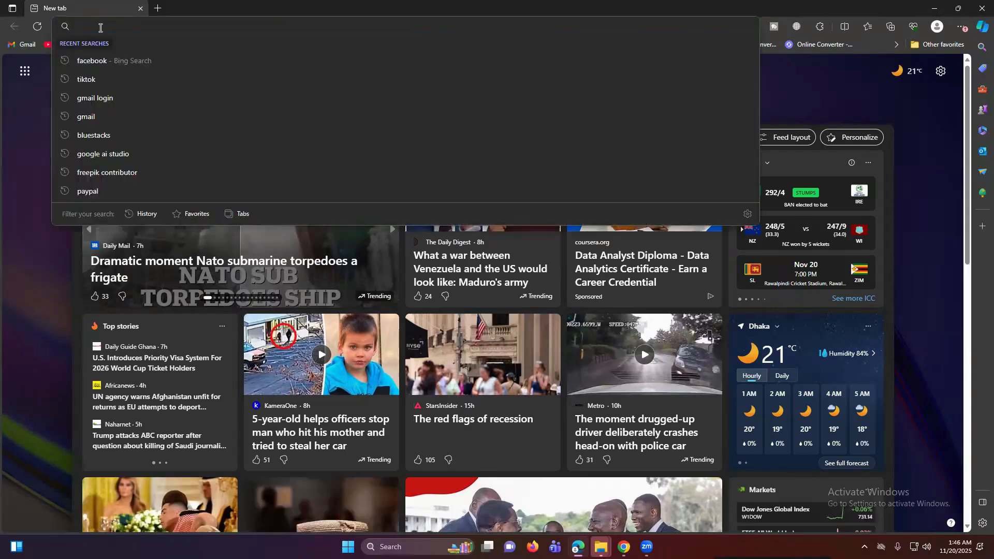
text(mata)
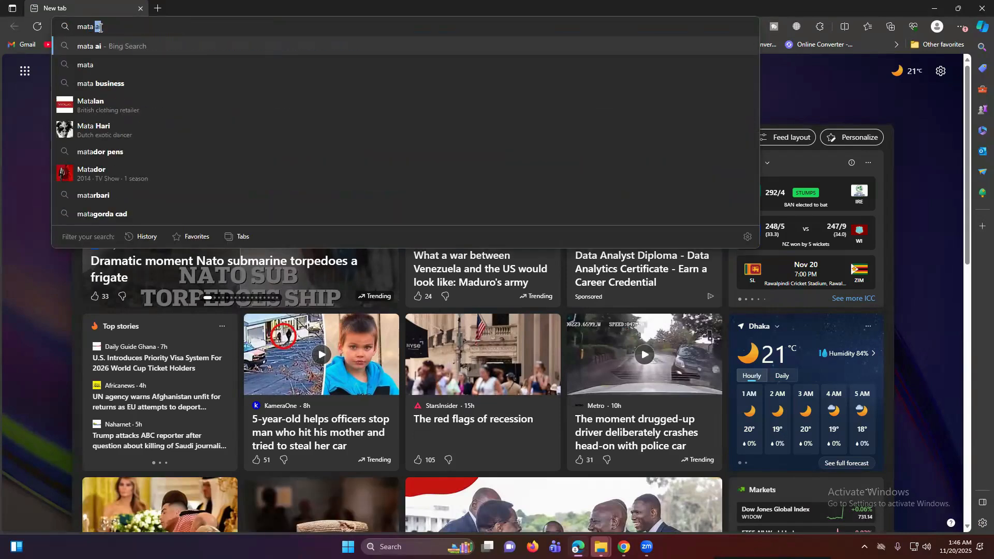
key(Return)
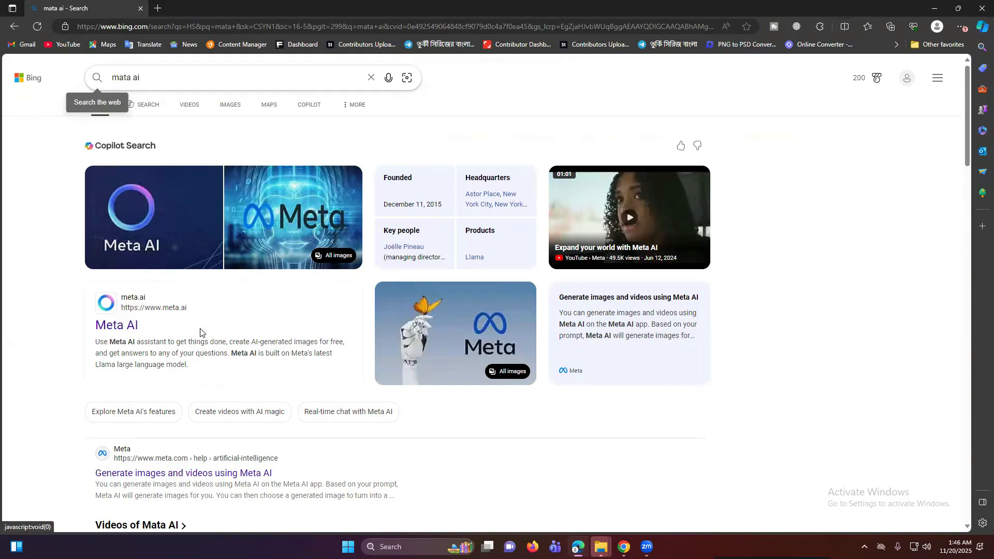
scroll(200, 332, down, 3)
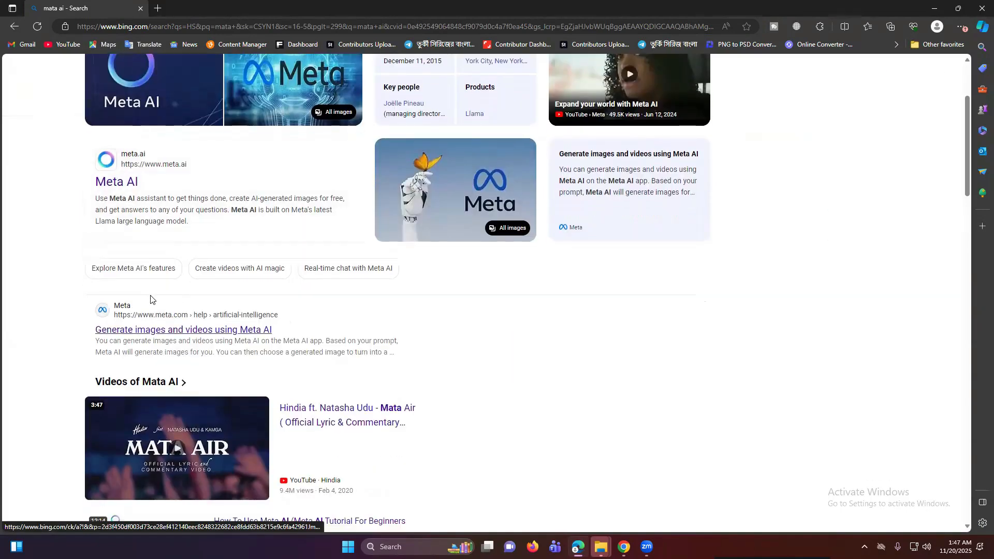
click(132, 183)
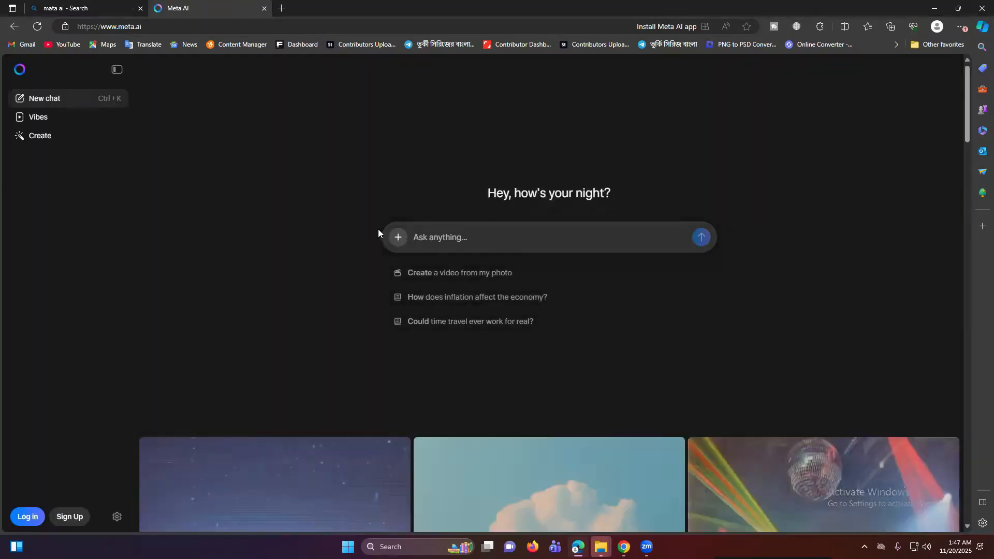
Sign up for Meta AI with the existing Facebook account, confirm the account details and dismiss the Vibes introduction.
scroll(377, 229, down, 1)
scroll(133, 420, down, 4)
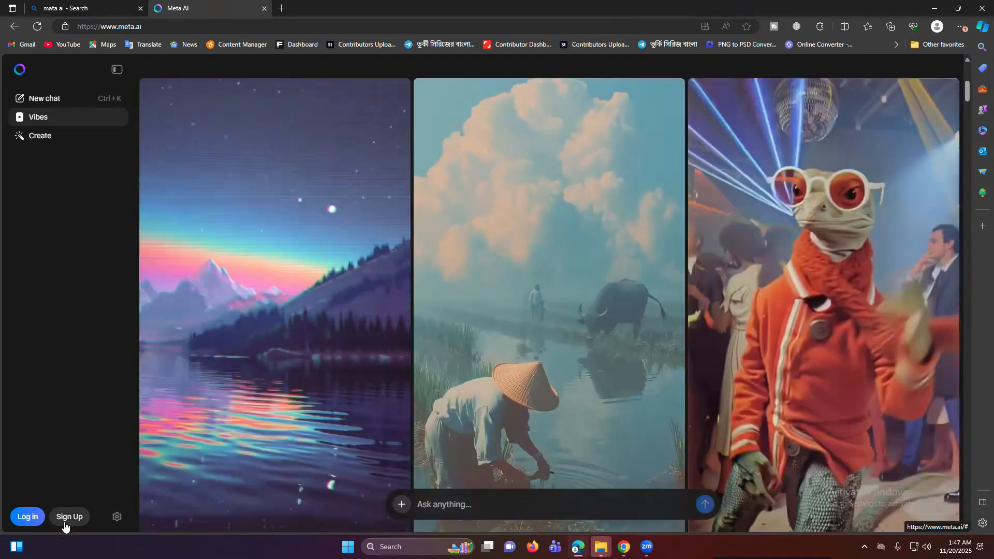
click(64, 523)
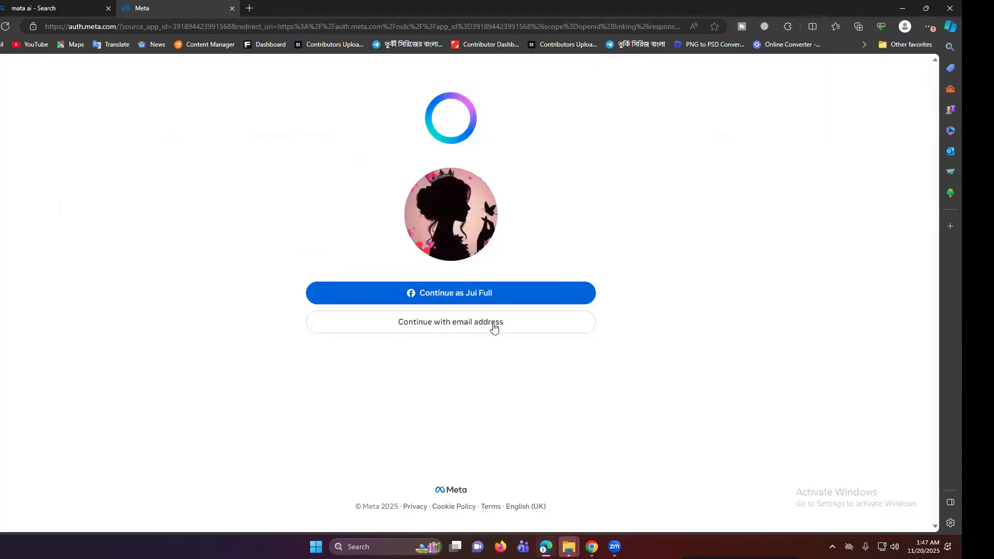
click(457, 295)
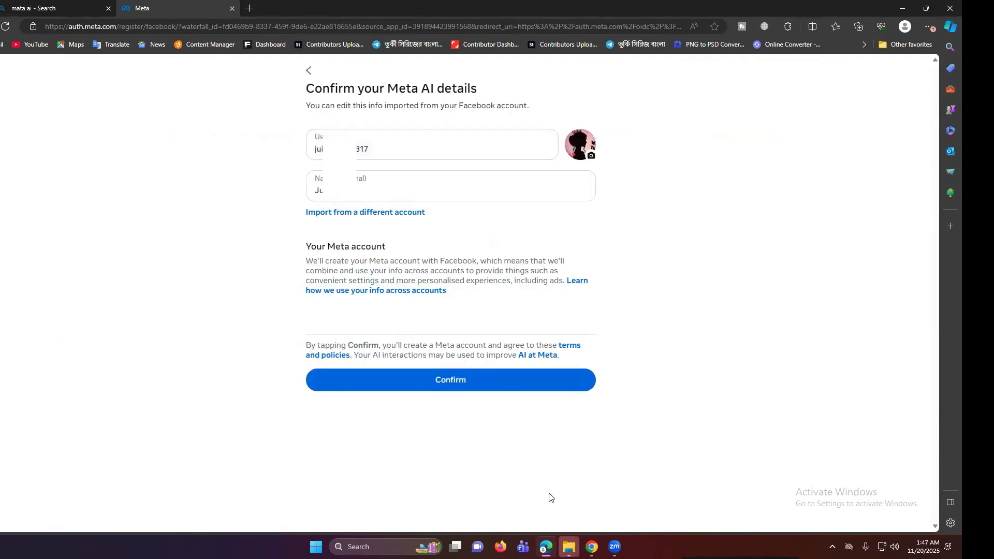
click(469, 386)
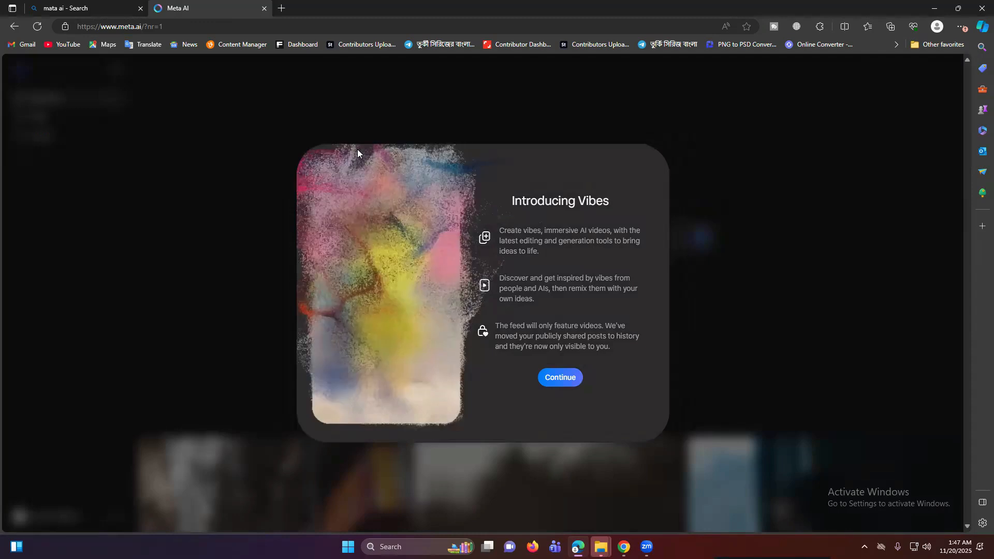
click(560, 377)
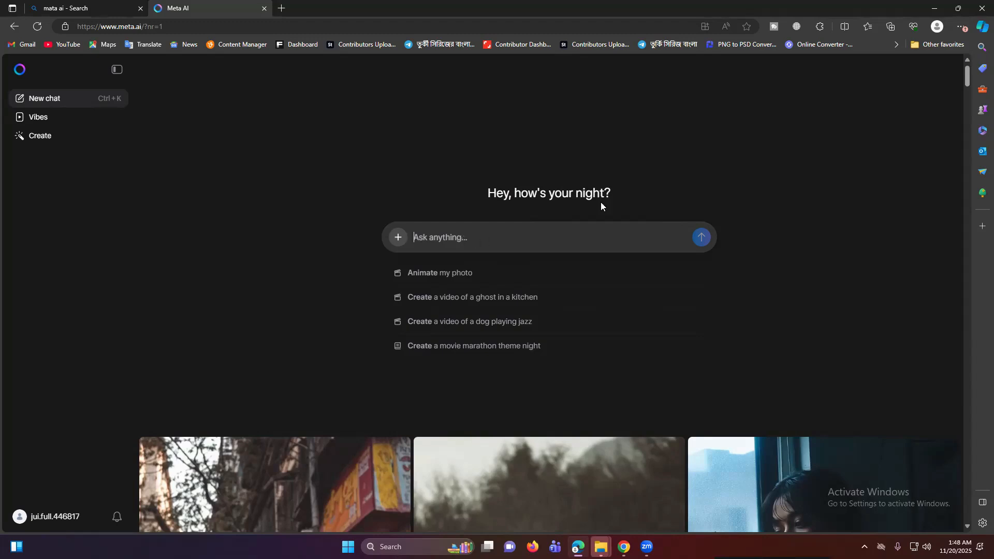
Browse the feed of shared AI videos for examples of what others have made.
click(42, 123)
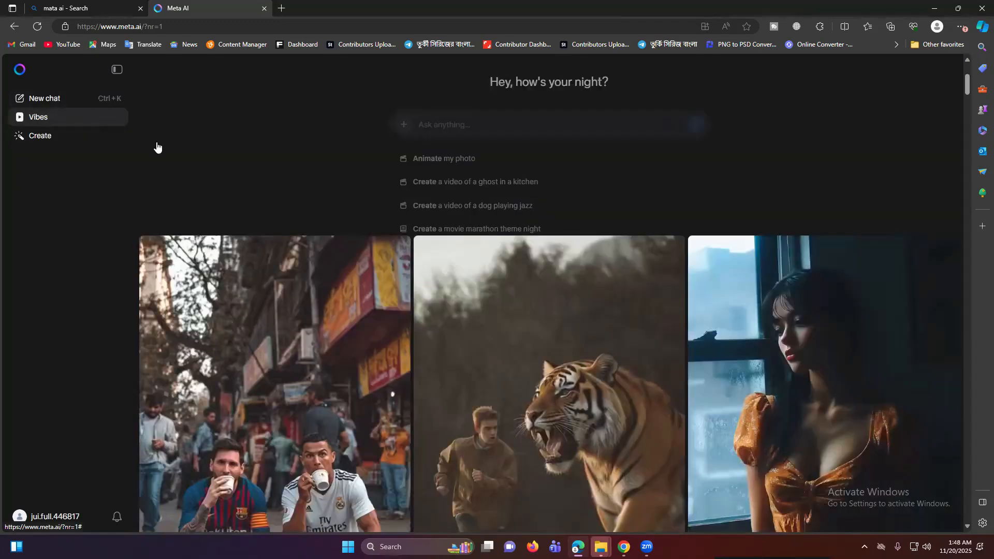
scroll(569, 270, down, 7)
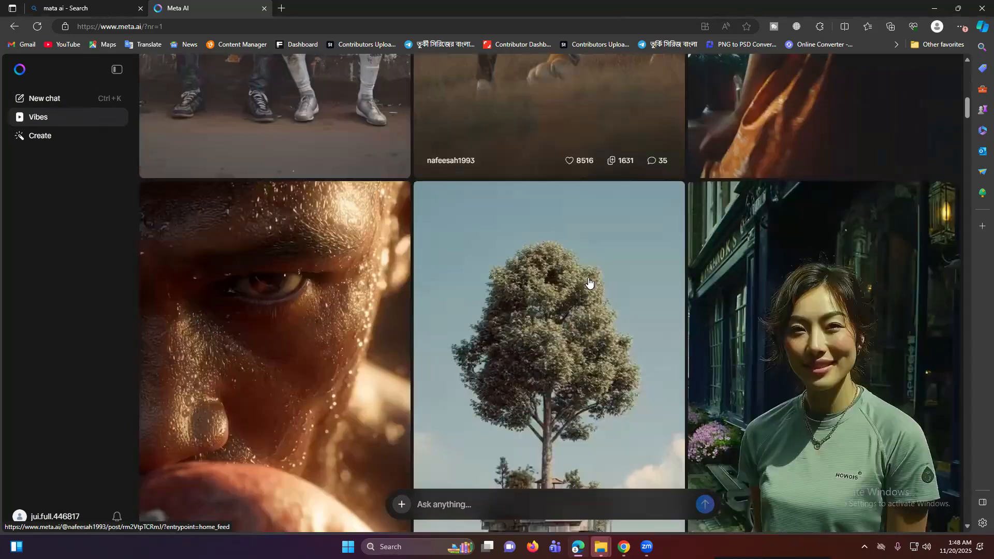
scroll(589, 282, down, 12)
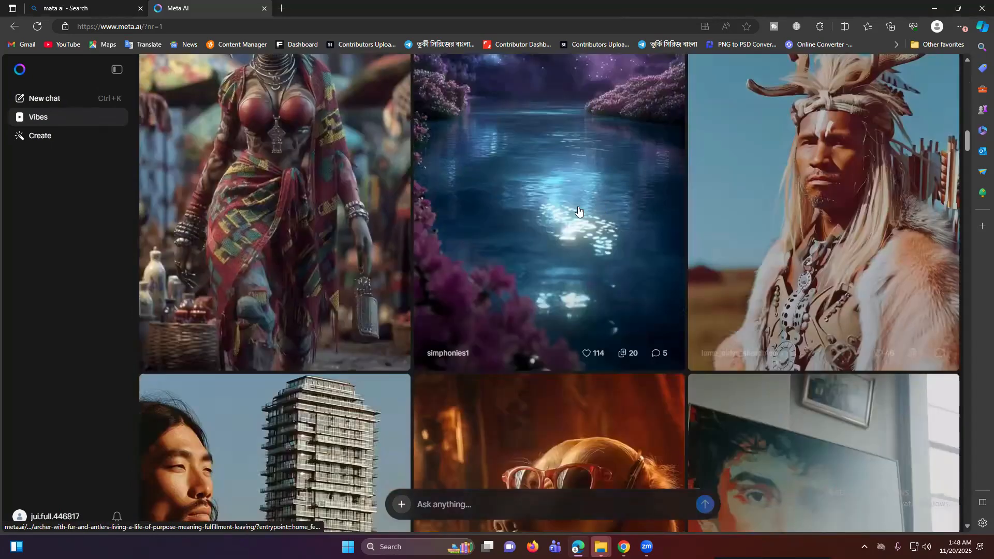
scroll(547, 223, up, 2)
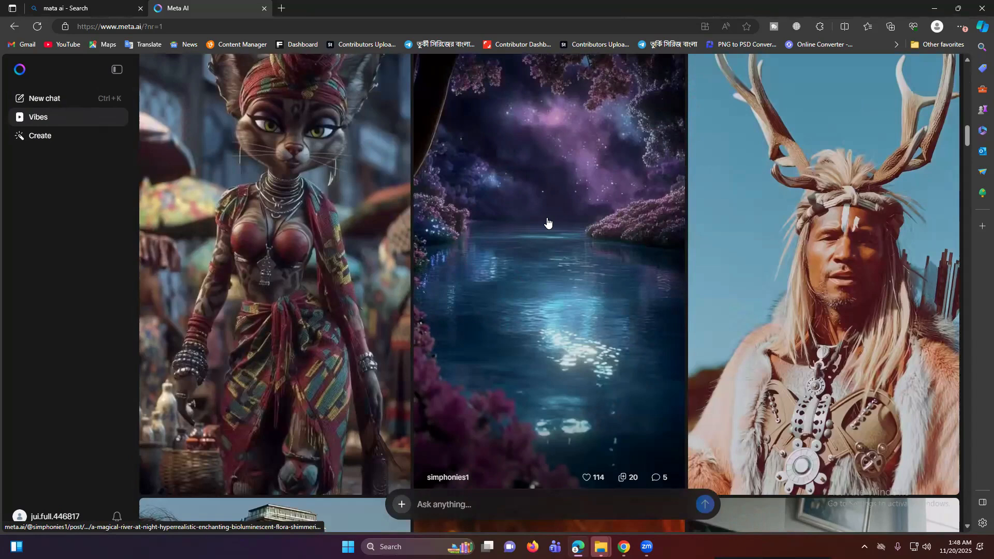
scroll(548, 223, down, 4)
scroll(546, 218, down, 5)
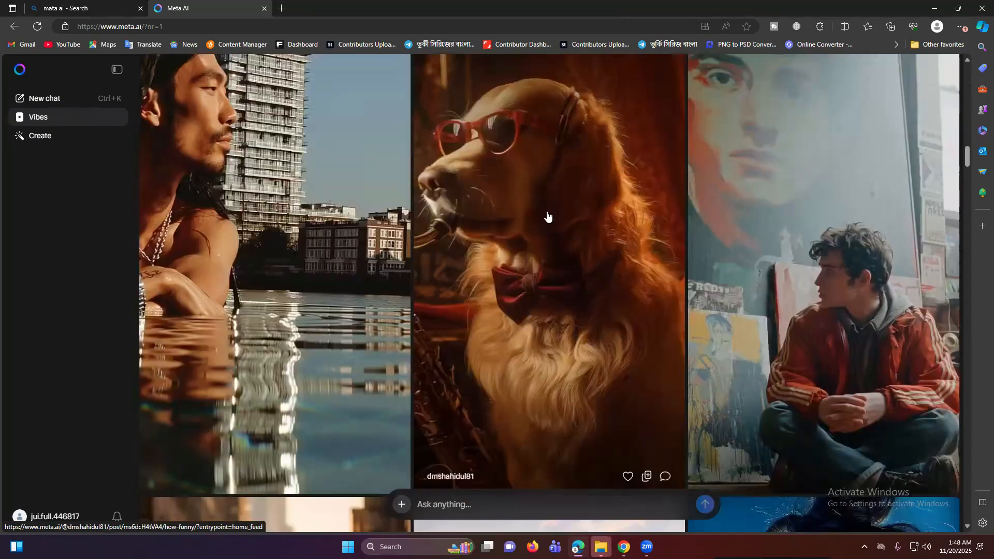
scroll(548, 217, down, 6)
Go to the Create page, choose Video mode and generate a video from the prompt "A cat is sitting on the seashore.".
click(48, 137)
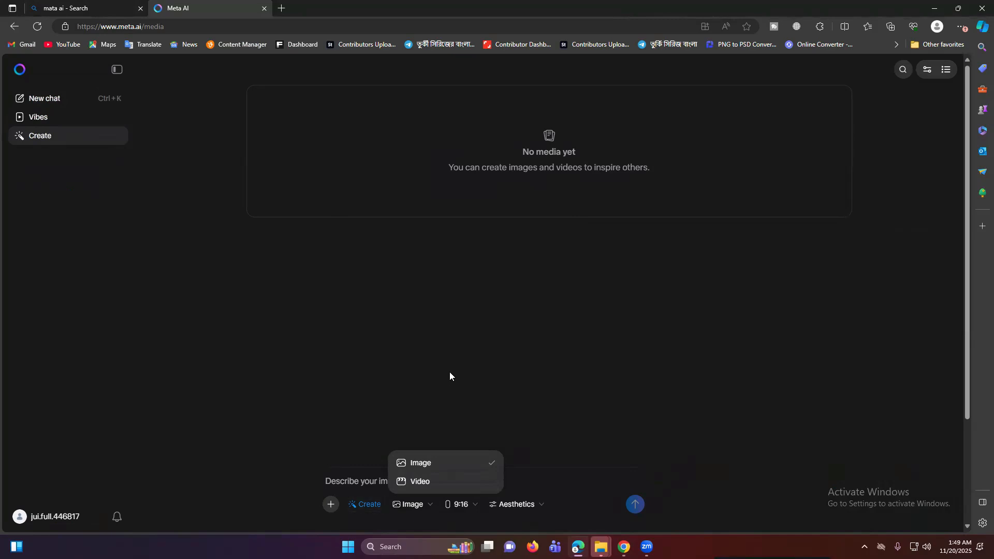
key(Return)
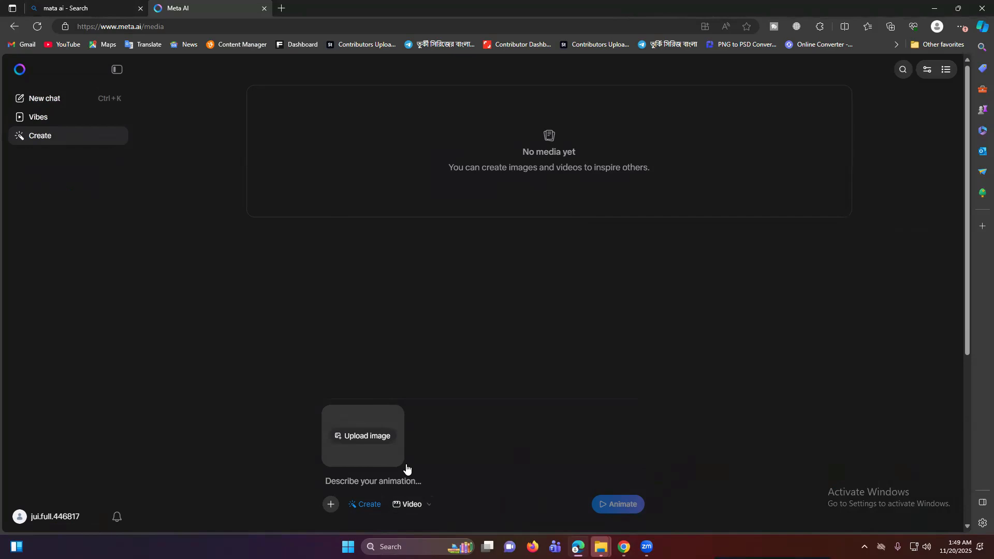
text(A cat is sitting on the seashore.)
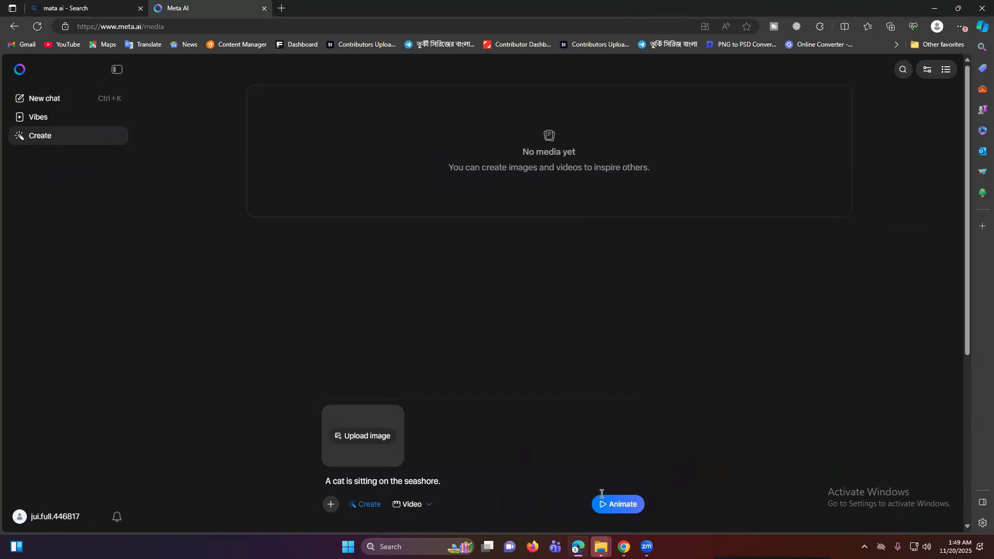
click(626, 508)
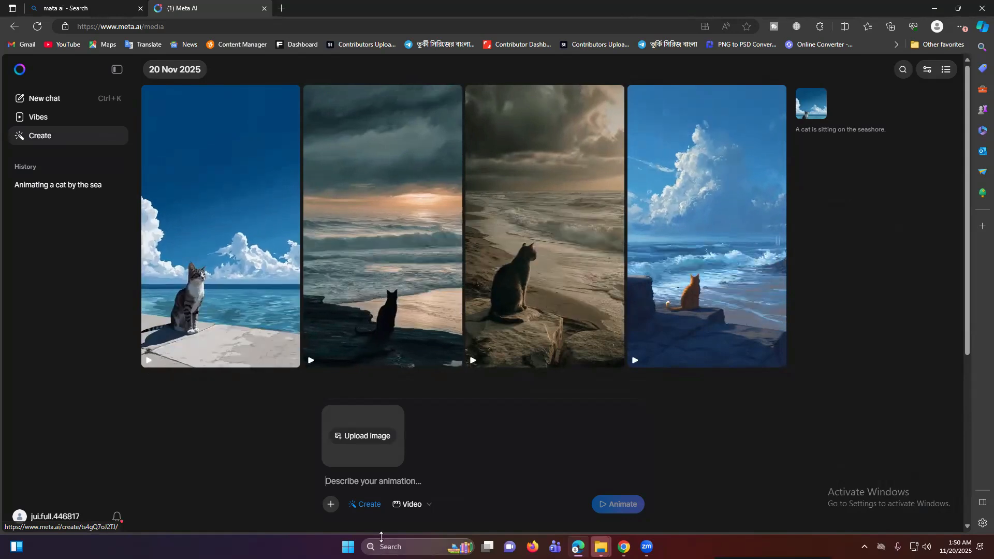
Switch to Image mode, change the aspect ratio from portrait to landscape, and return to Video mode.
click(413, 504)
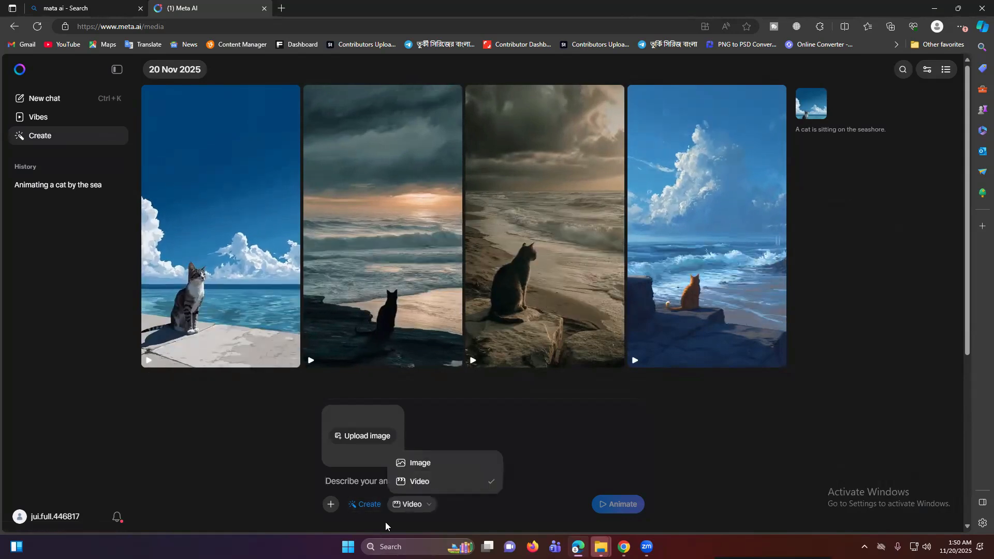
click(428, 463)
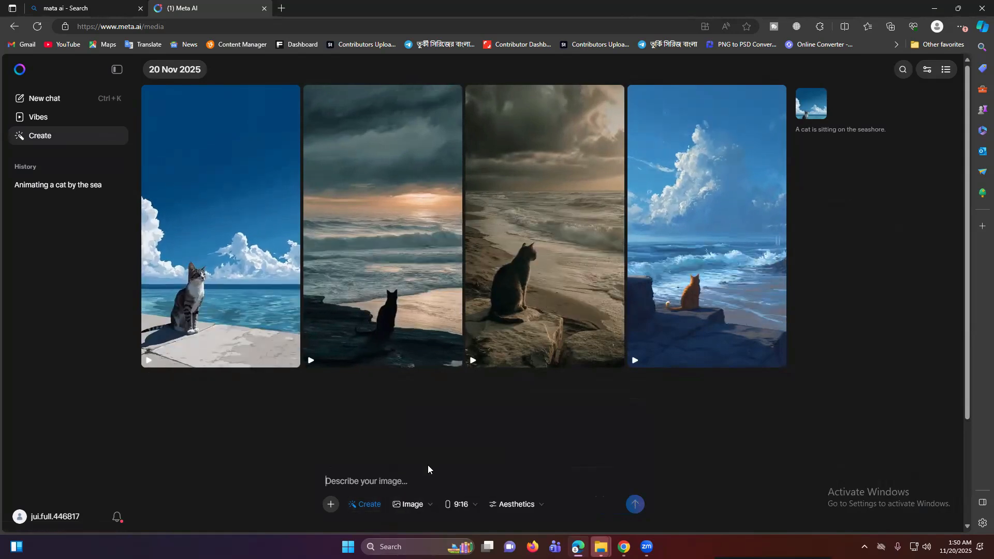
click(465, 508)
click(475, 484)
click(412, 504)
click(467, 484)
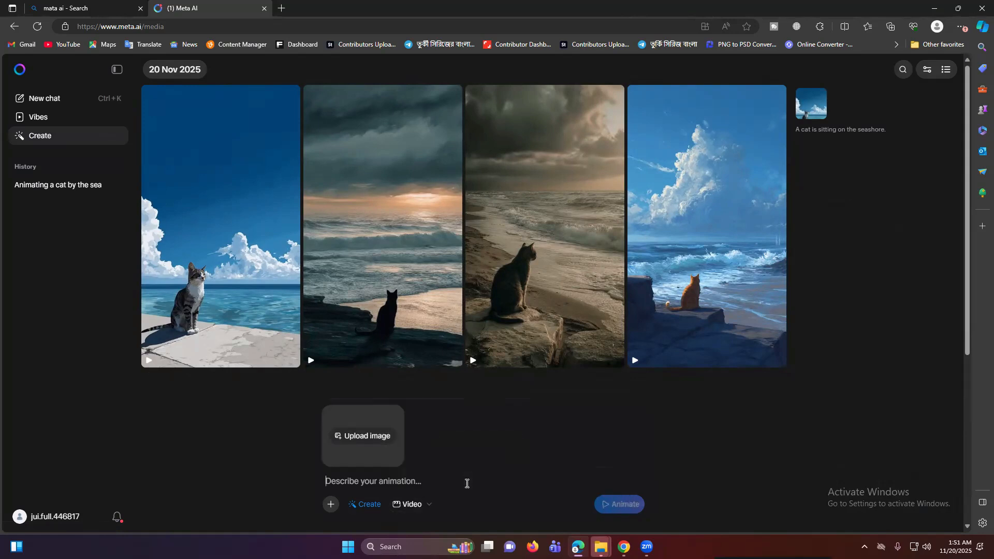
Generate landscape videos from the prompt "A cat is sitting on the seashore." and look over the new clips.
text(A cat is sitting on the seashore.)
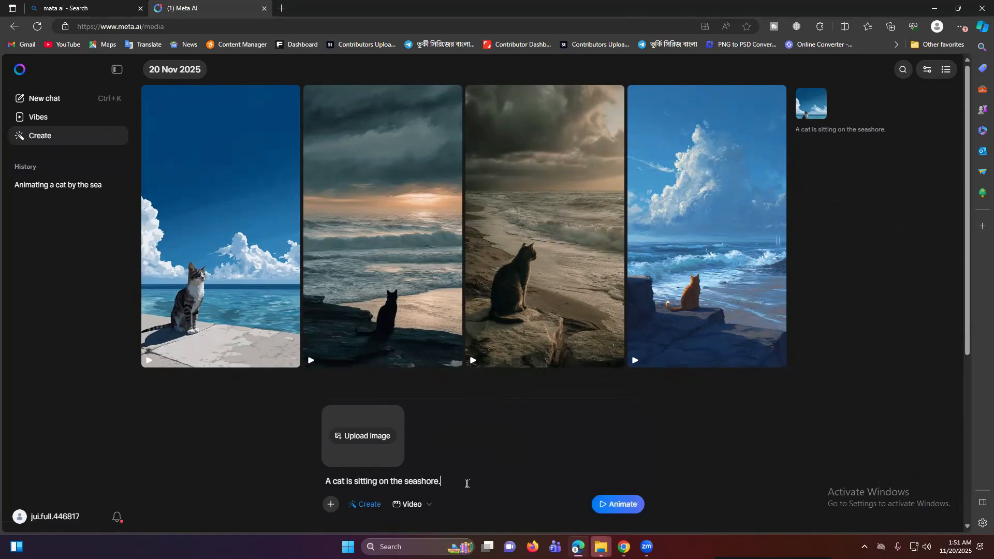
click(616, 510)
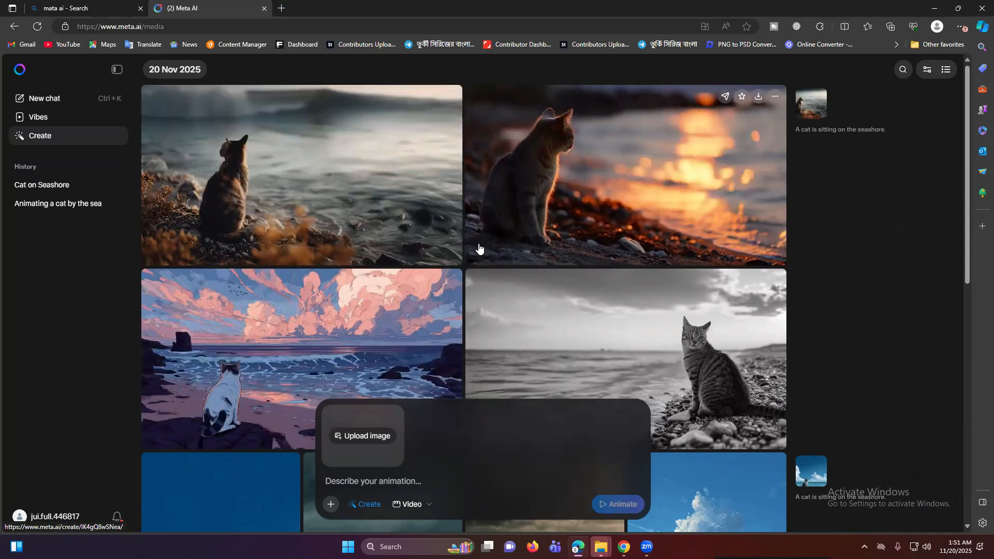
scroll(479, 249, down, 2)
scroll(479, 249, up, 2)
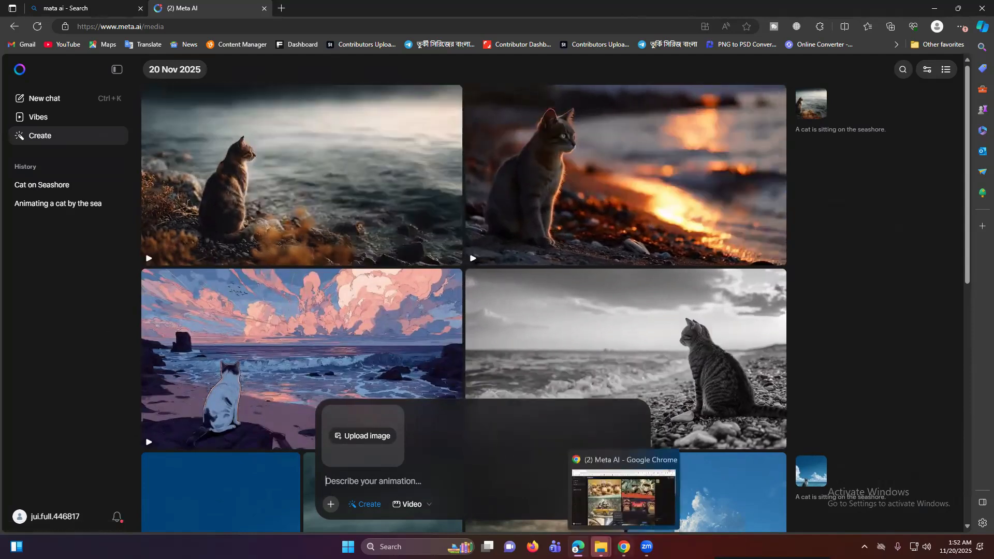
Paste the long cinematic prompt about an aerial view of a wooden fishing boat at sunset, animate it and review the clips.
click(624, 547)
key(alt+Tab)
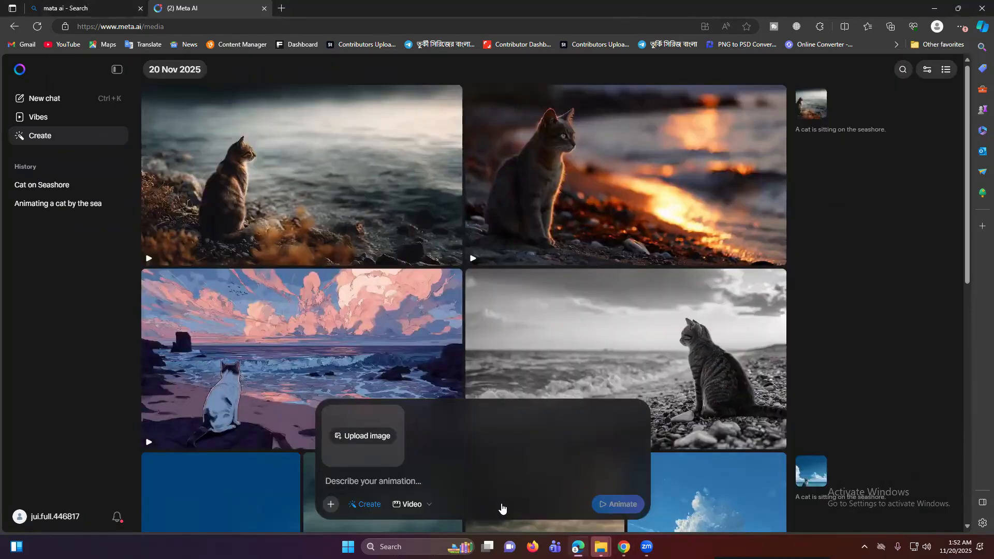
key(ctrl+v)
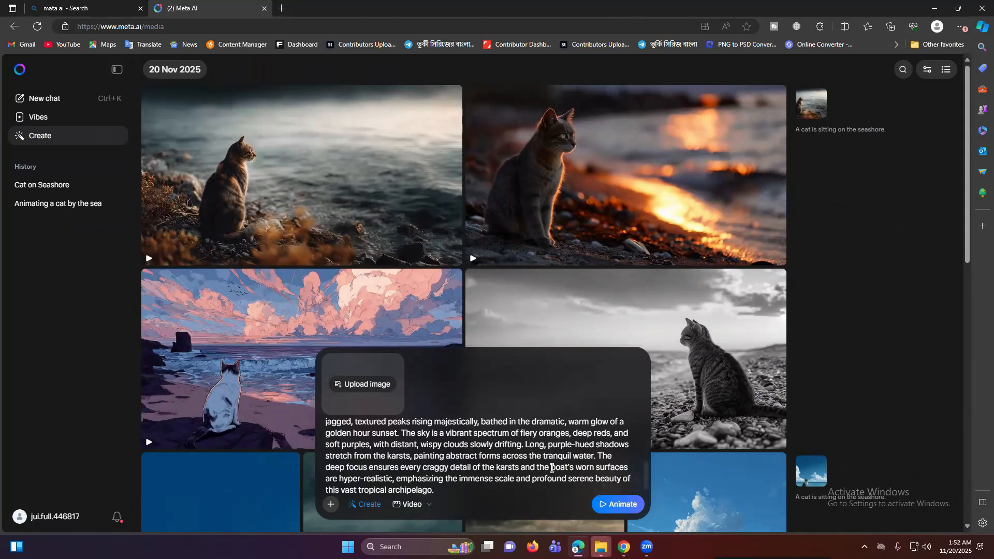
click(619, 504)
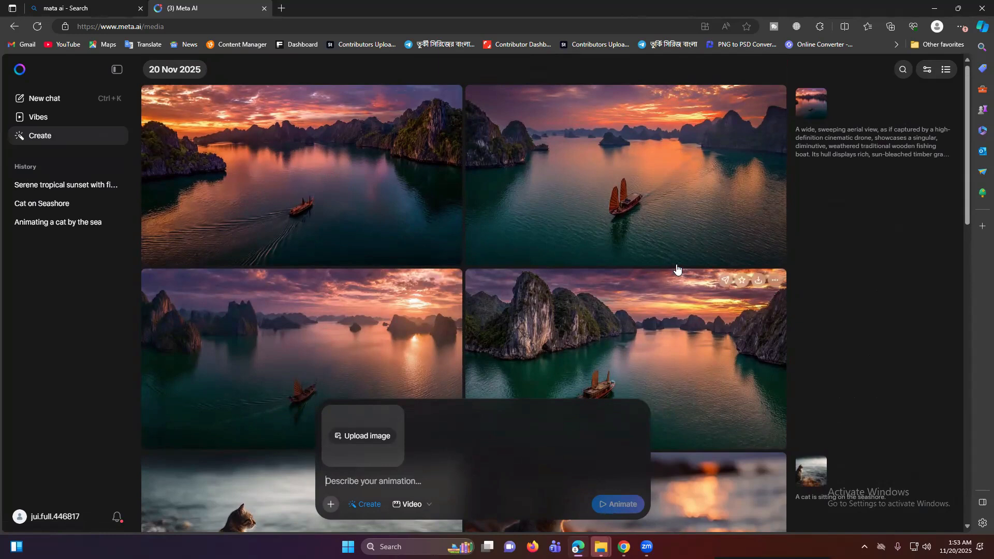
scroll(619, 193, down, 3)
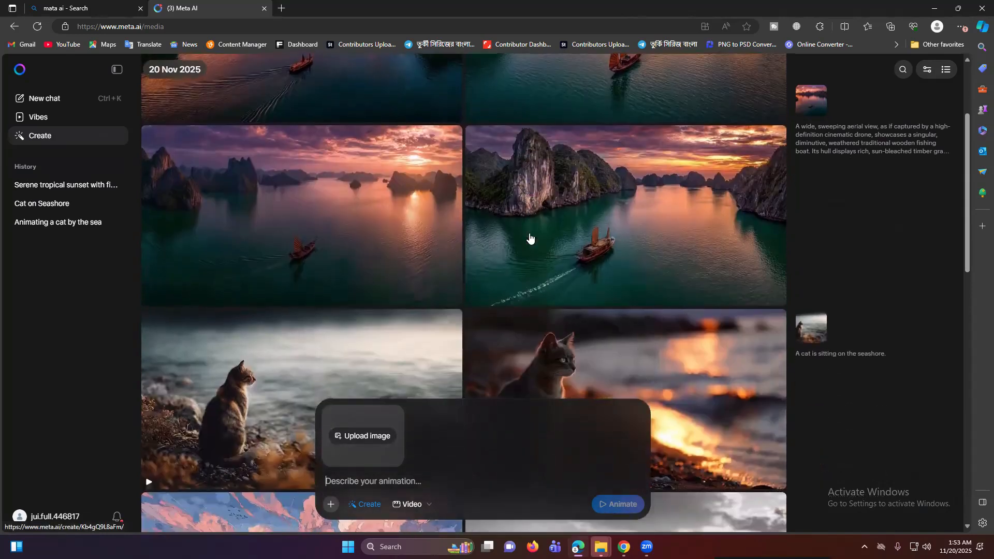
scroll(528, 237, up, 3)
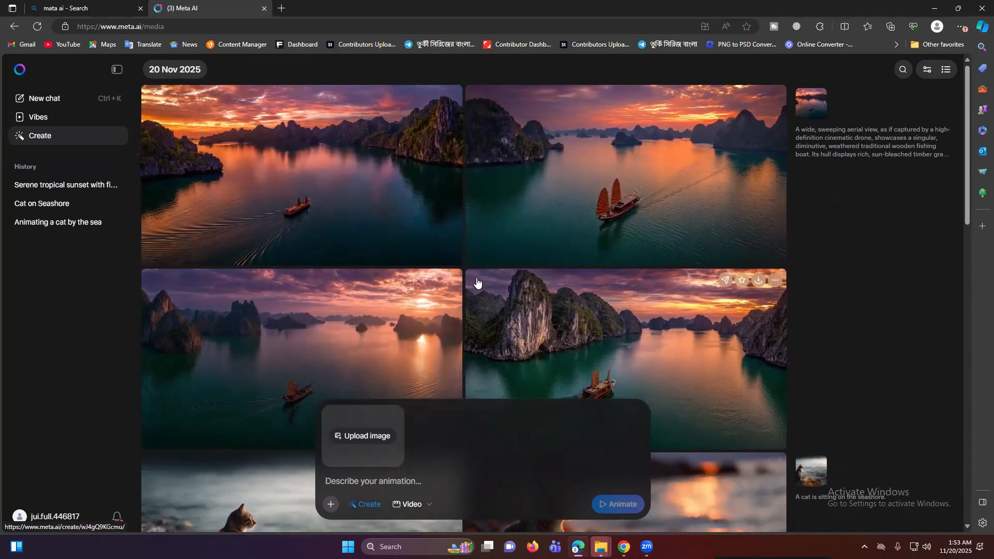
Switch to Google Translate, dictate a Bengali prompt about a lion running after a deer, and copy its English translation.
scroll(477, 281, down, 3)
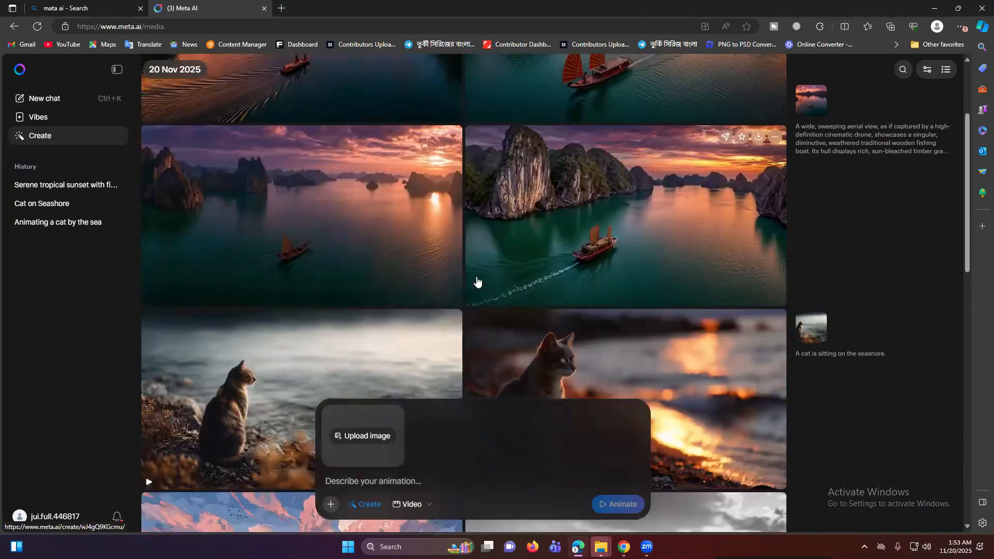
scroll(477, 281, up, 3)
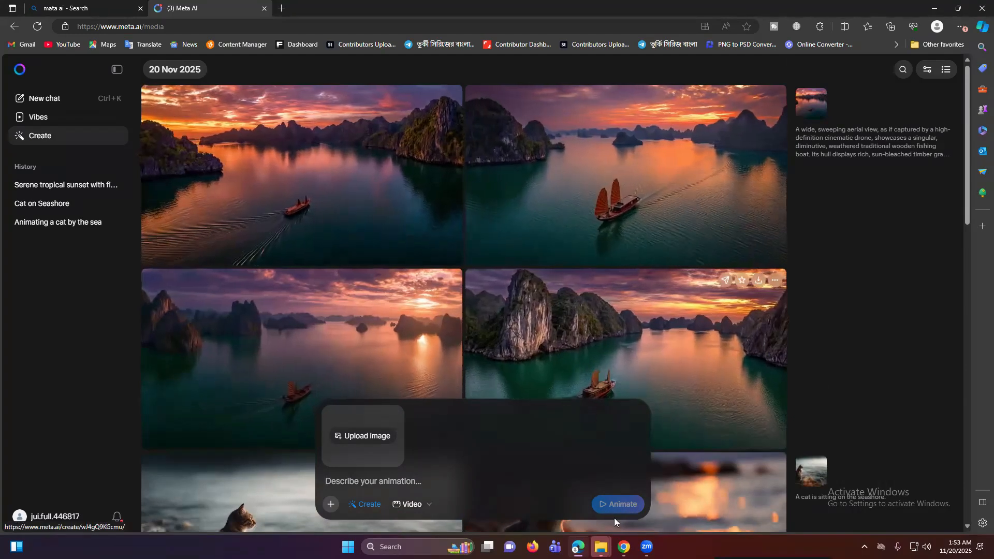
mouse_move(624, 546)
click(624, 493)
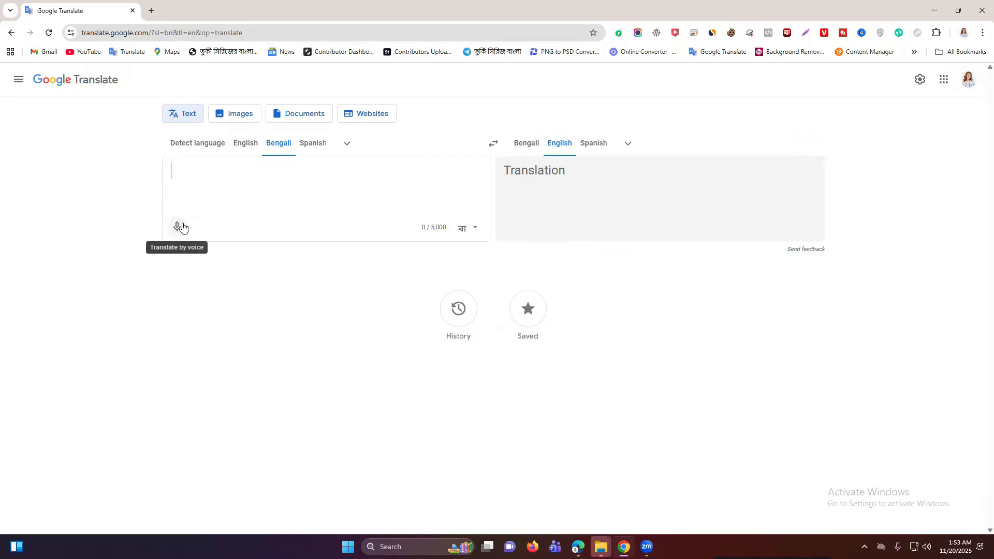
click(179, 226)
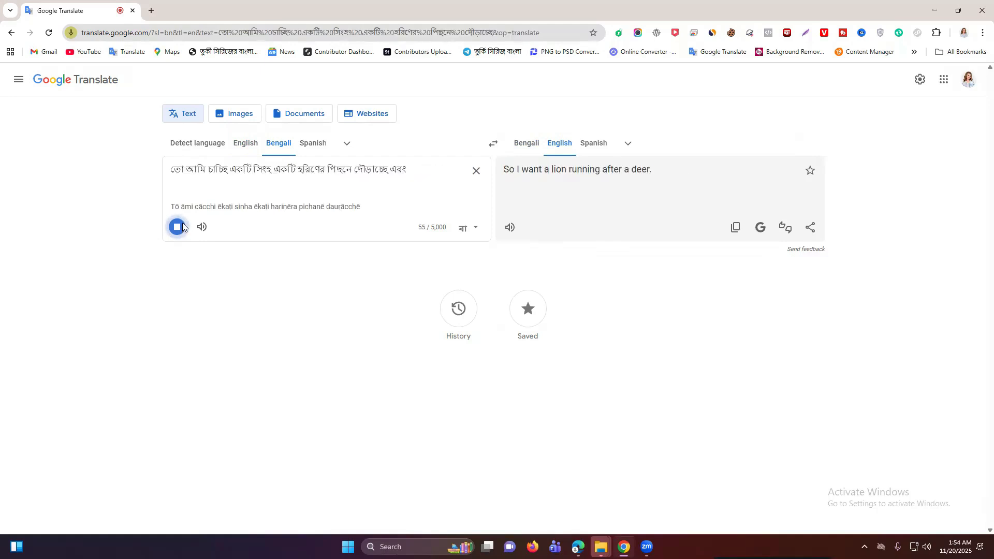
click(178, 227)
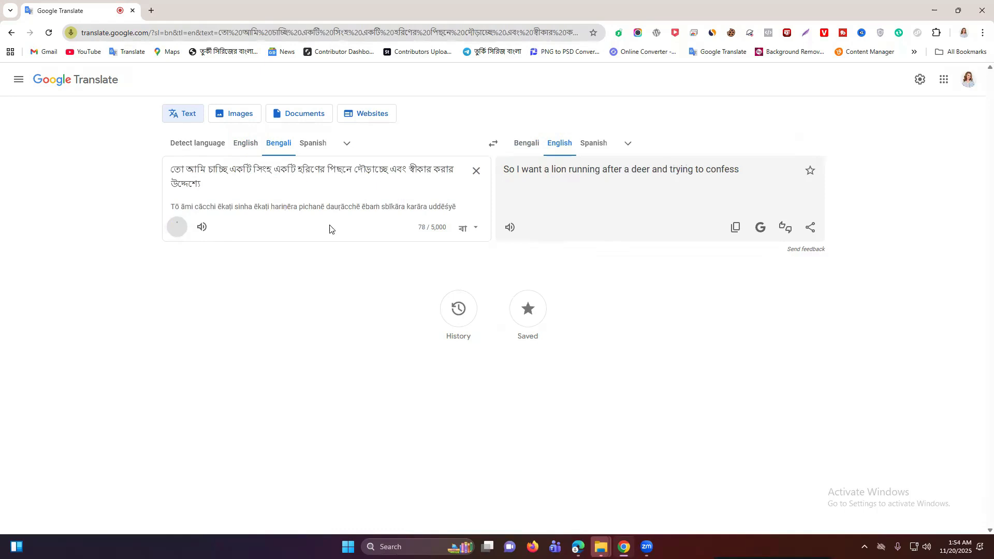
click(734, 228)
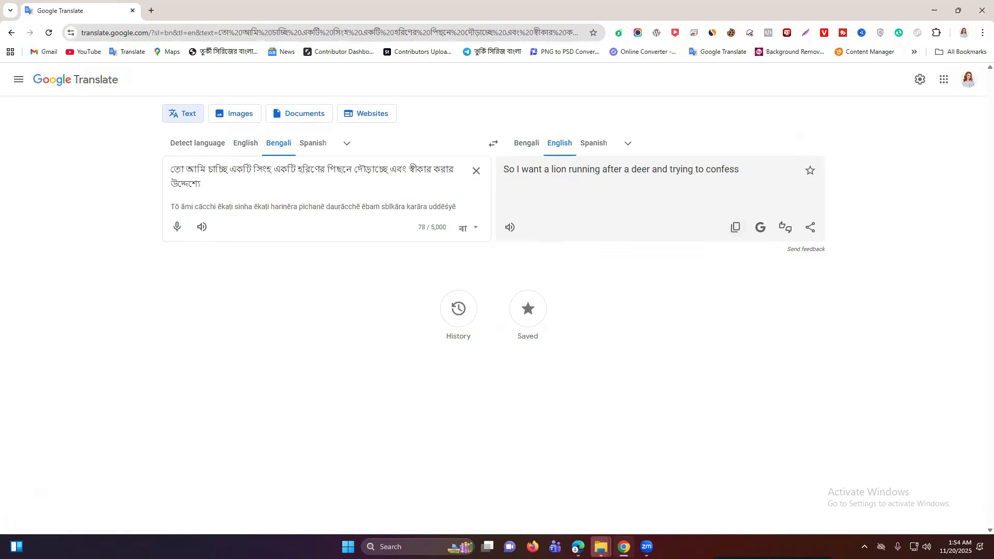
Back in Meta AI, animate the pasted prompt "So I want a lion running after a deer and trying to confess" and review the clips.
key(alt+Tab)
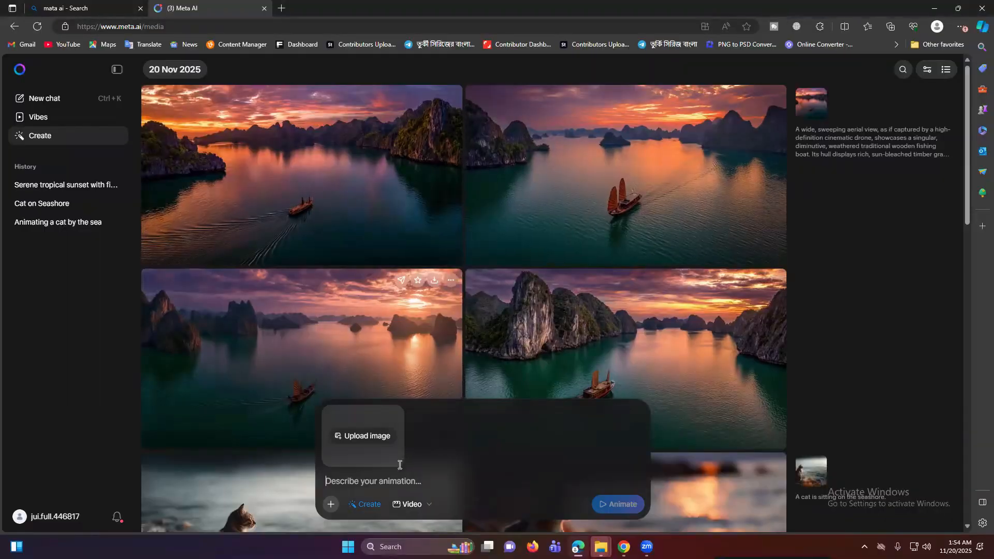
key(ctrl+v)
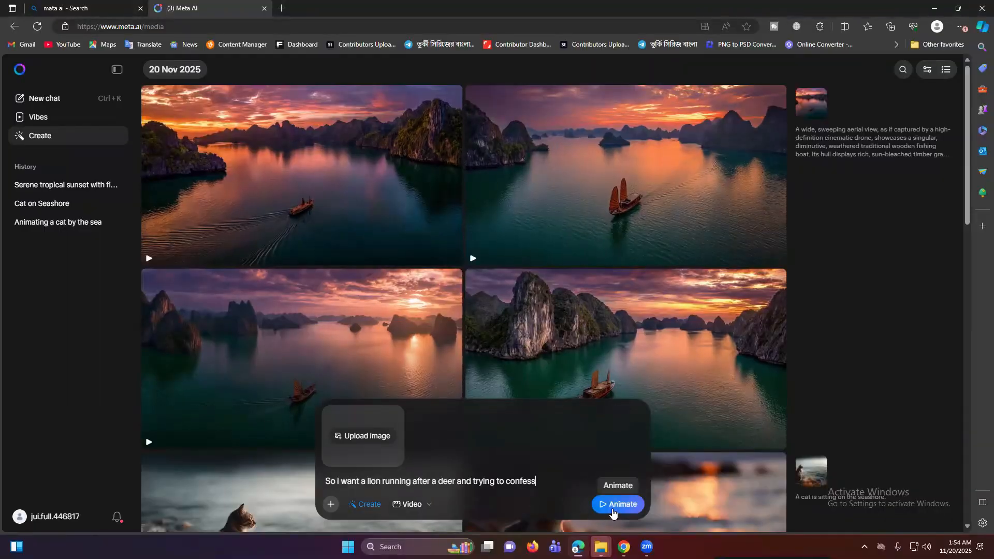
click(612, 504)
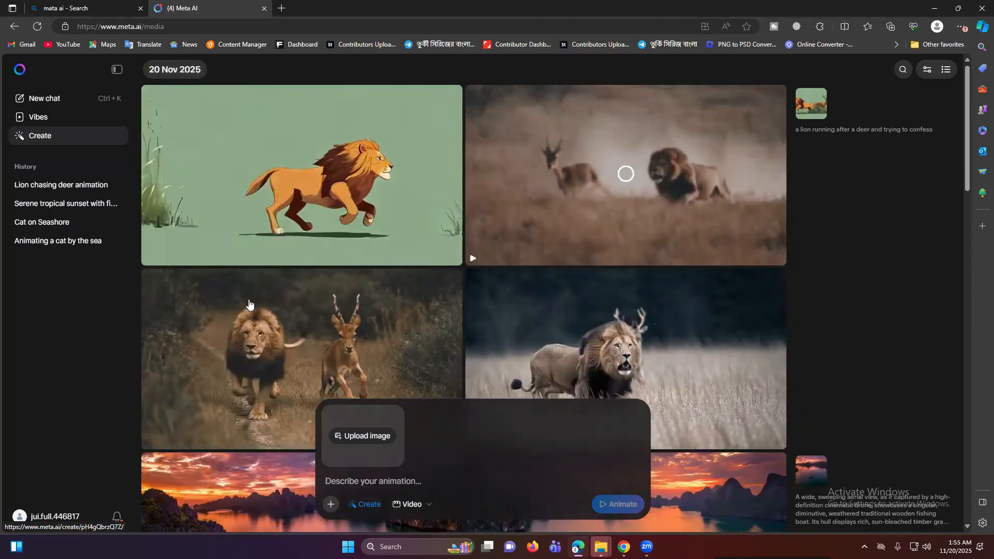
scroll(247, 295, down, 2)
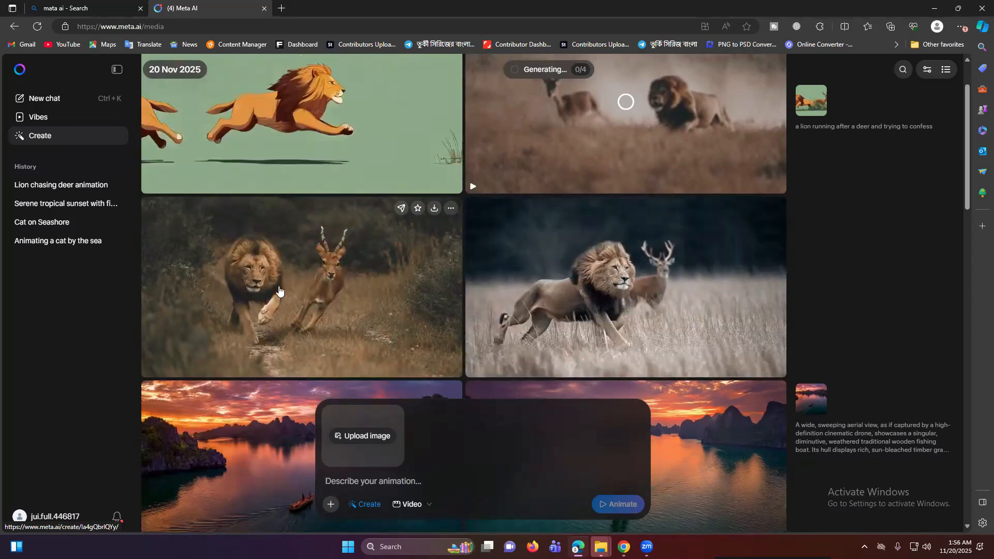
scroll(361, 200, up, 1)
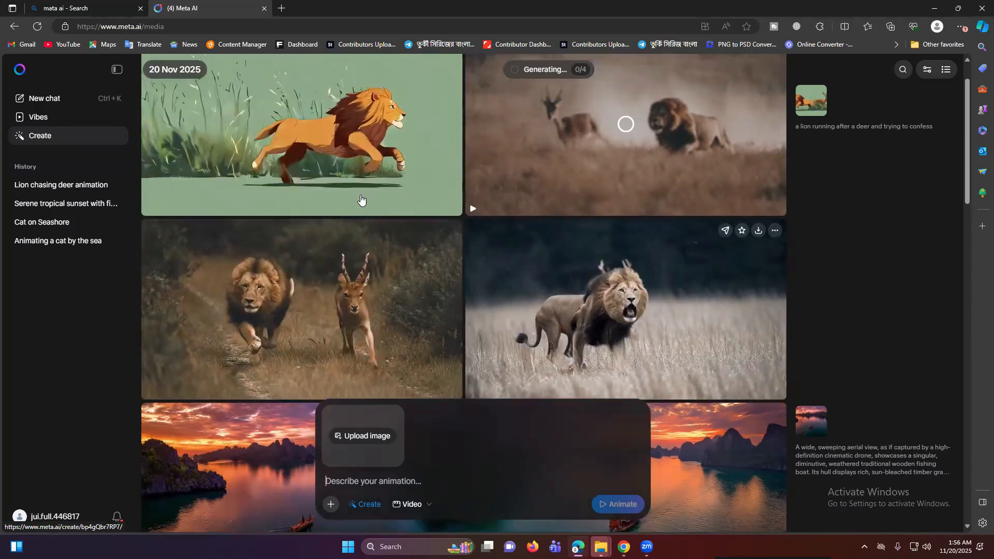
scroll(361, 200, up, 2)
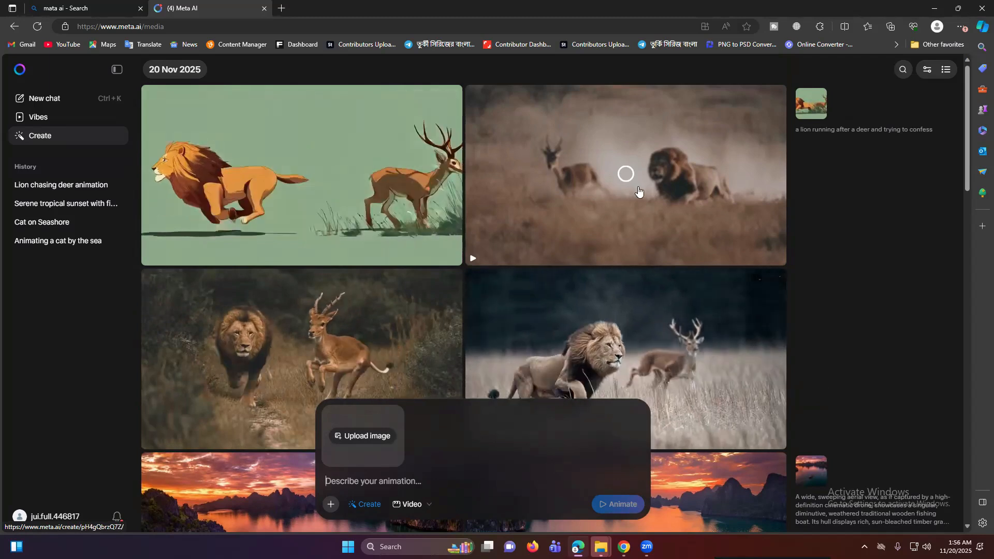